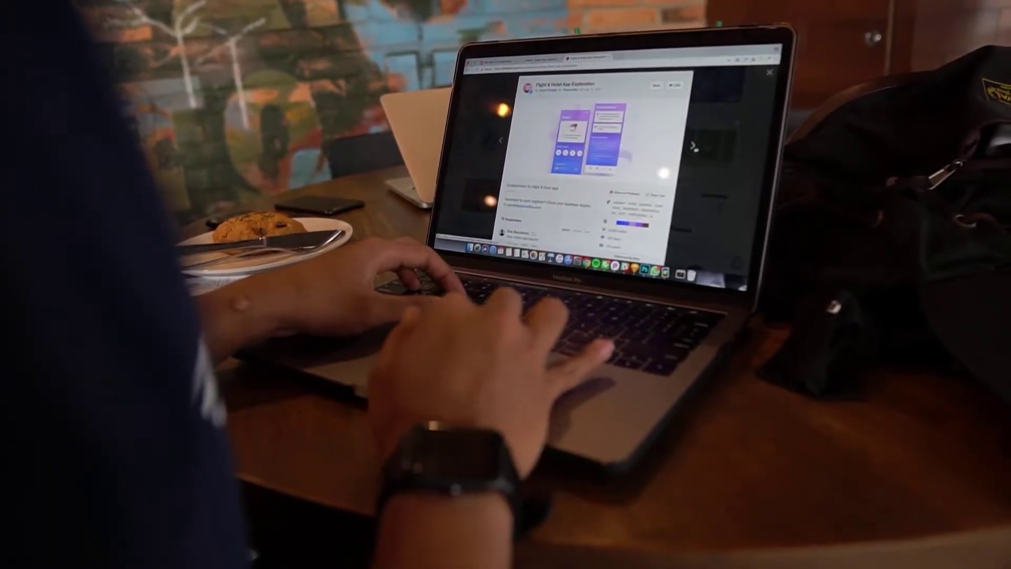
key(Escape)
scroll(600, 158, down, 5)
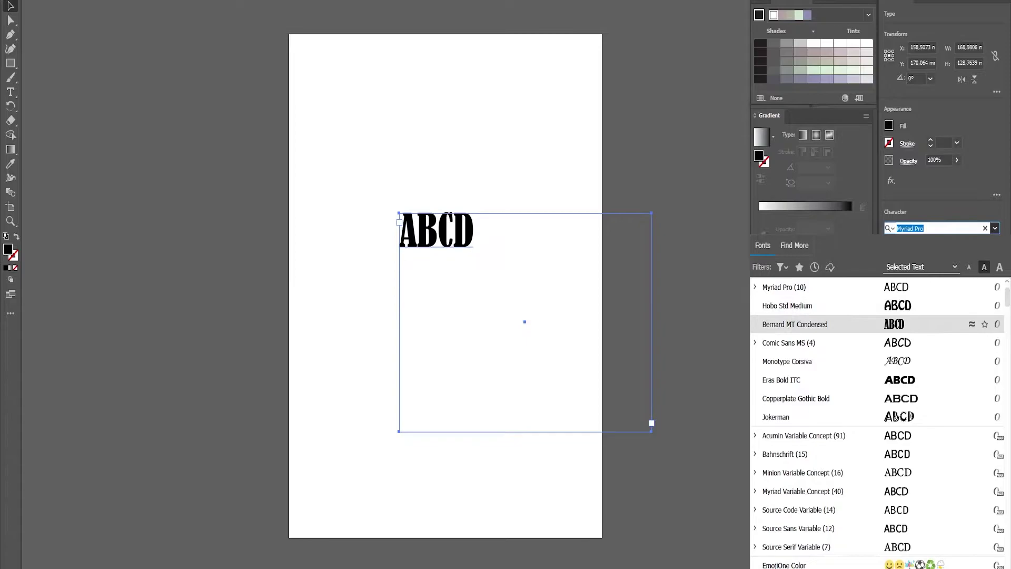
Step: Set the ABCD text in Bernard MT Condensed and convert it to outlines
click(801, 323)
key(ctrl+shift+o)
Step: Separate the letter D from the outlined text and place it centred below ABC
double_click(465, 230)
drag(464, 230, 429, 270)
right_click(474, 265)
click(518, 290)
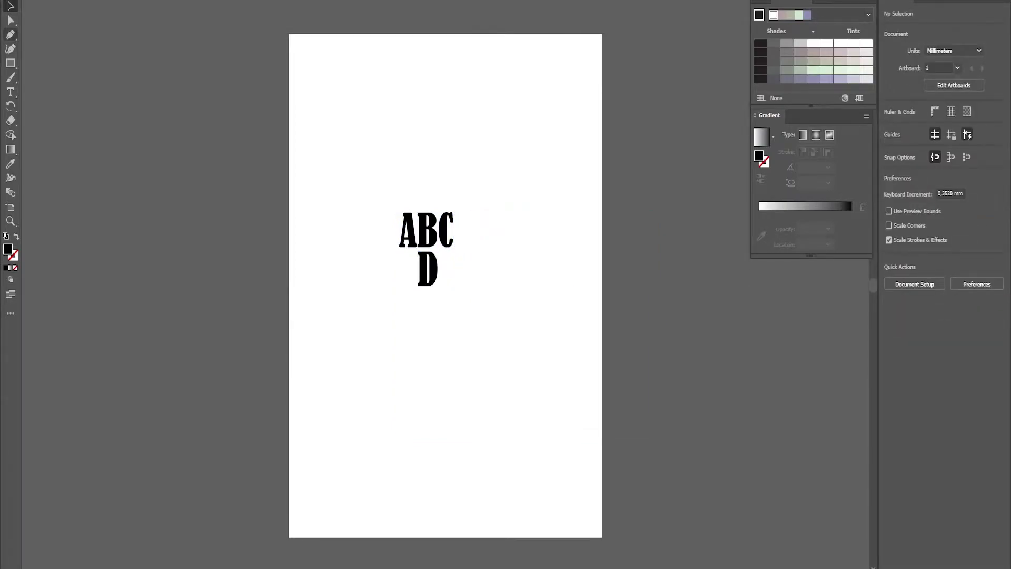
Step: Draw a closed, rounded Pen tool shape about 69 by 64 mm around all four letters
click(384, 226)
click(456, 212)
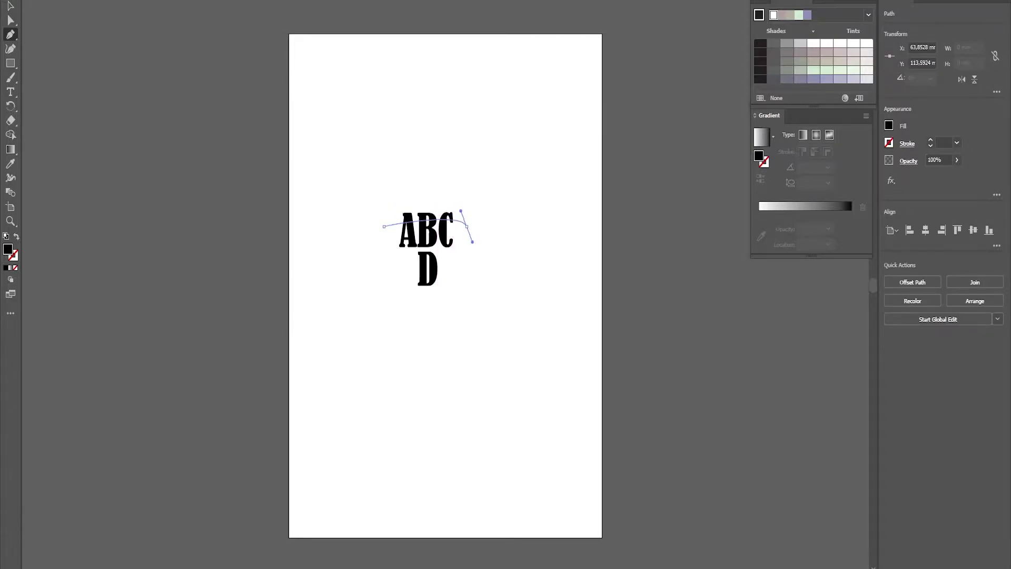
drag(510, 294, 510, 294)
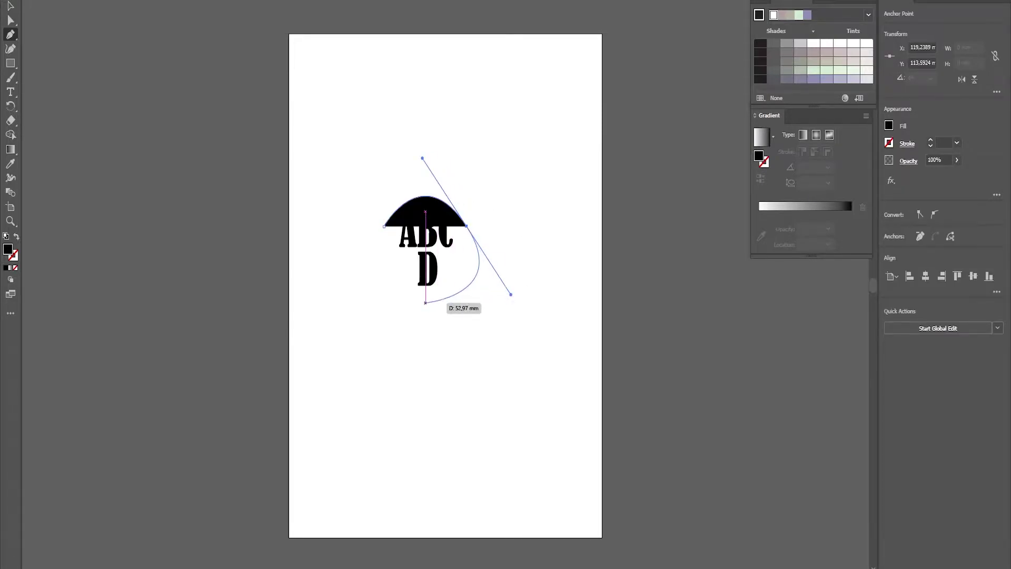
click(425, 303)
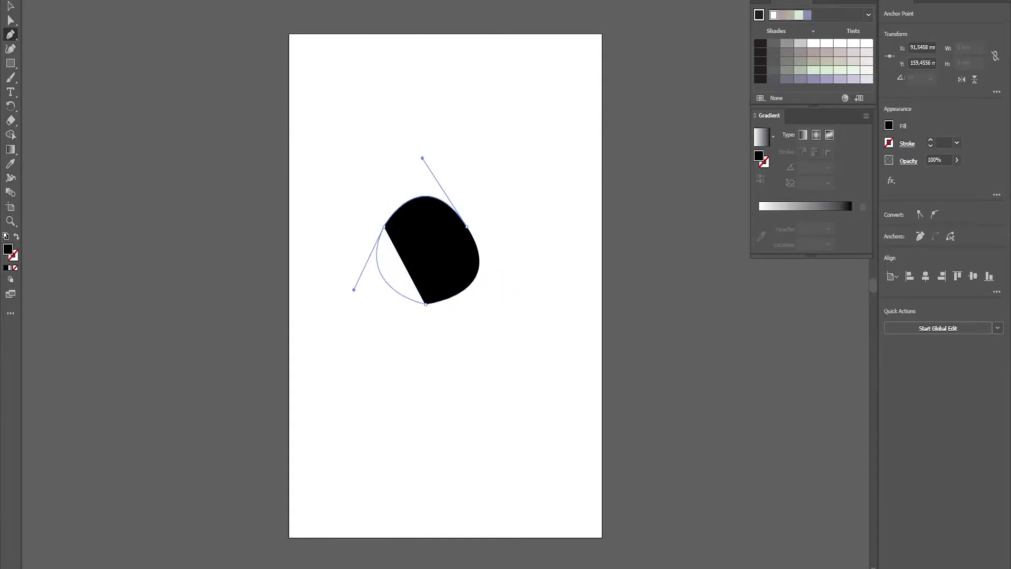
drag(413, 163, 416, 164)
Step: Give the rounded path a black stroke with no fill and choose a preset stroke weight for it
key(v)
click(889, 143)
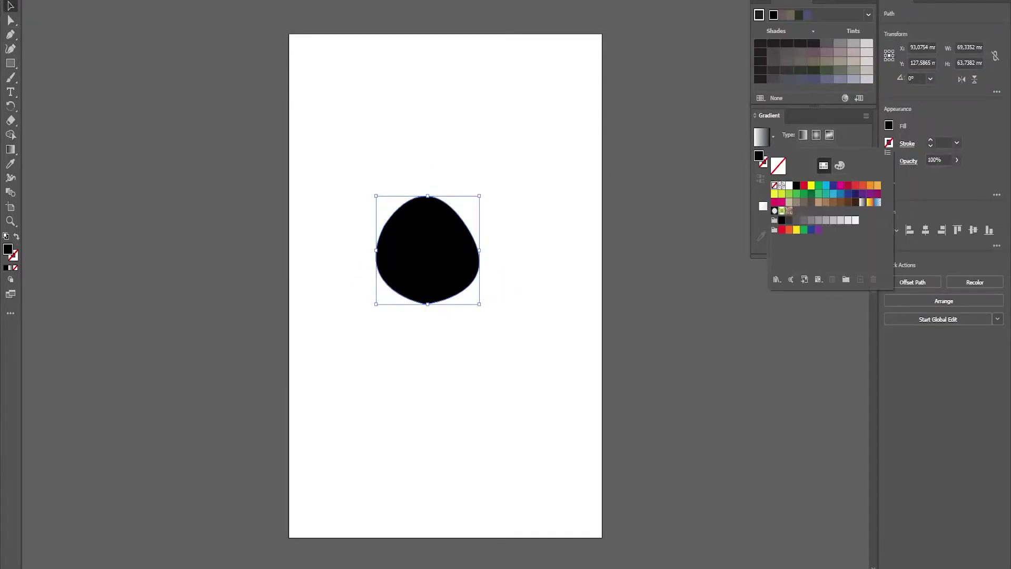
click(796, 185)
click(888, 125)
click(774, 167)
key(Escape)
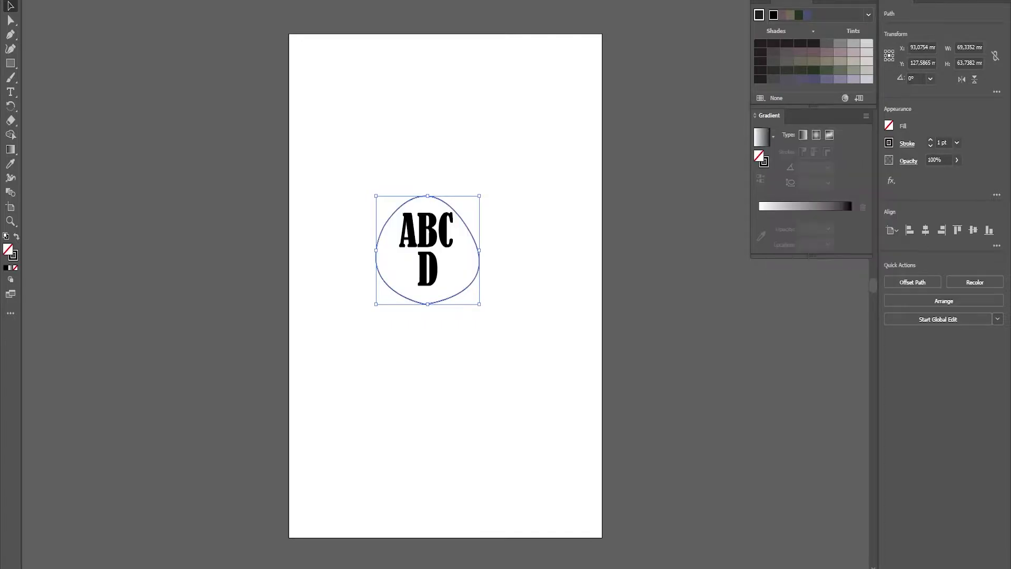
click(956, 143)
click(968, 284)
key(ctrl+shift+a)
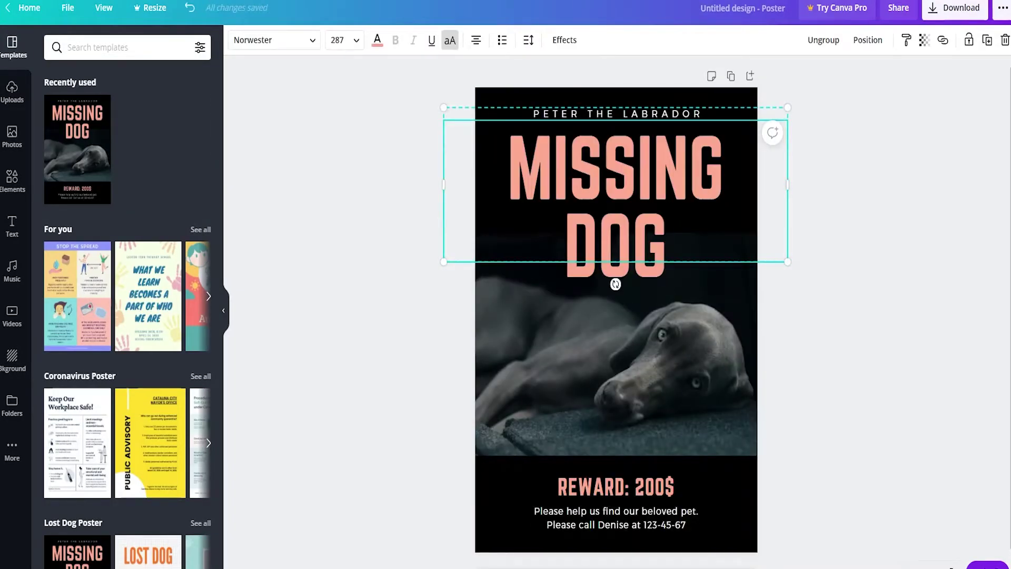
Step: Switch to the Canva poster and delete the MISSING DOG title, the name line above it and the REWARD: 200$ line
key(Delete)
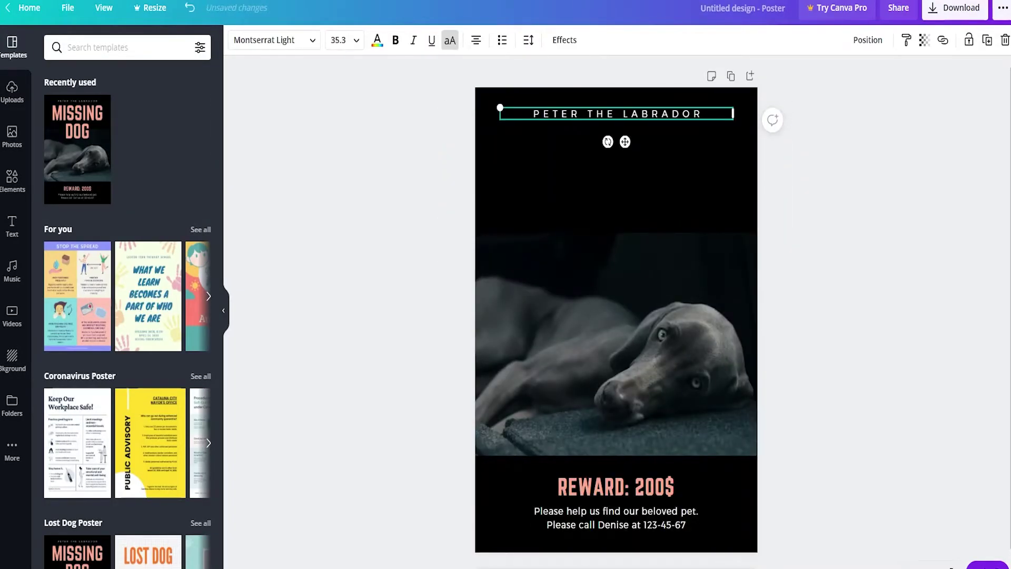
key(BackSpace)
key(BackSpace)
click(616, 487)
key(Delete)
Step: Delete the two-line contact text below the dog photo
click(615, 517)
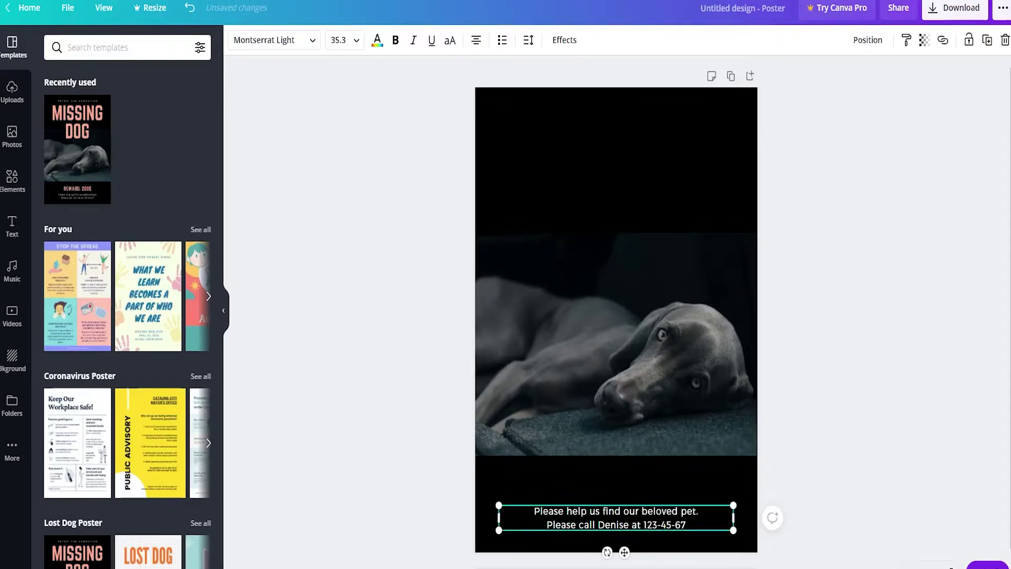
click(657, 511)
key(BackSpace)
key(BackSpace)
key(BackSpace)
key(Delete)
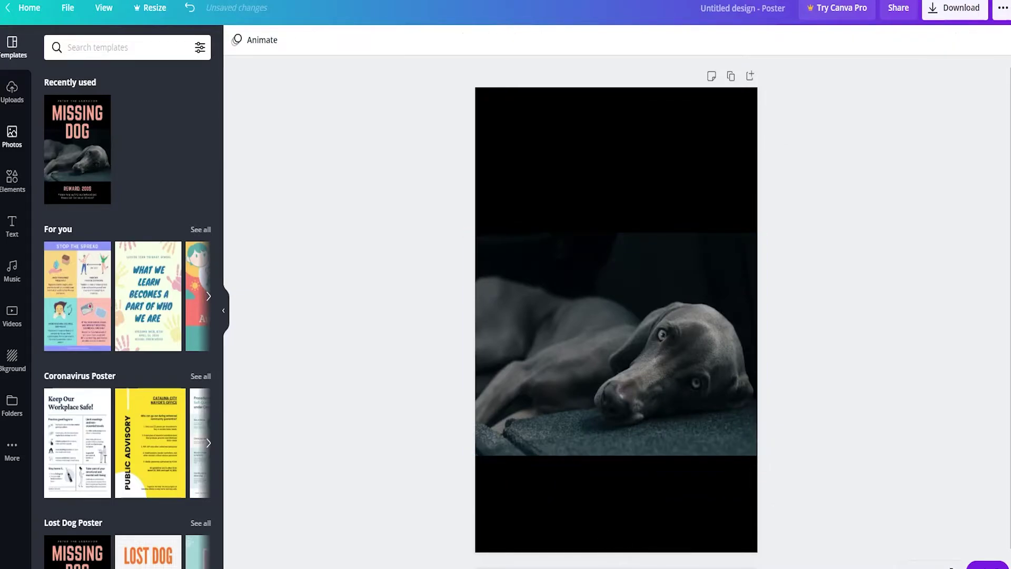
Step: Add a grey square shape and reshape it into a wide bar centred in the black area above the dog photo
click(11, 136)
click(12, 179)
click(65, 151)
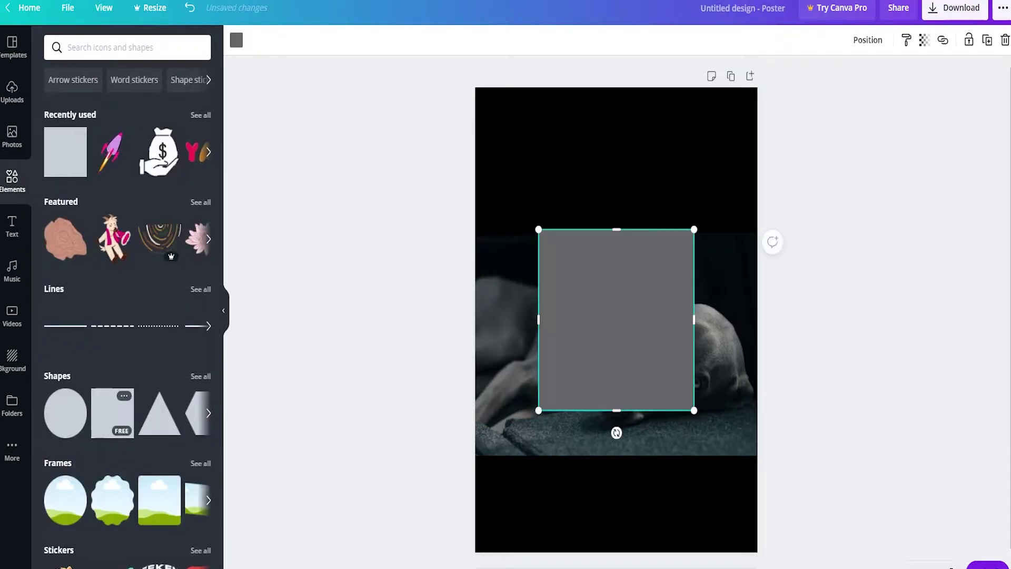
drag(617, 230, 621, 358)
drag(621, 383, 622, 157)
drag(694, 158, 746, 158)
drag(640, 157, 620, 157)
key(Escape)
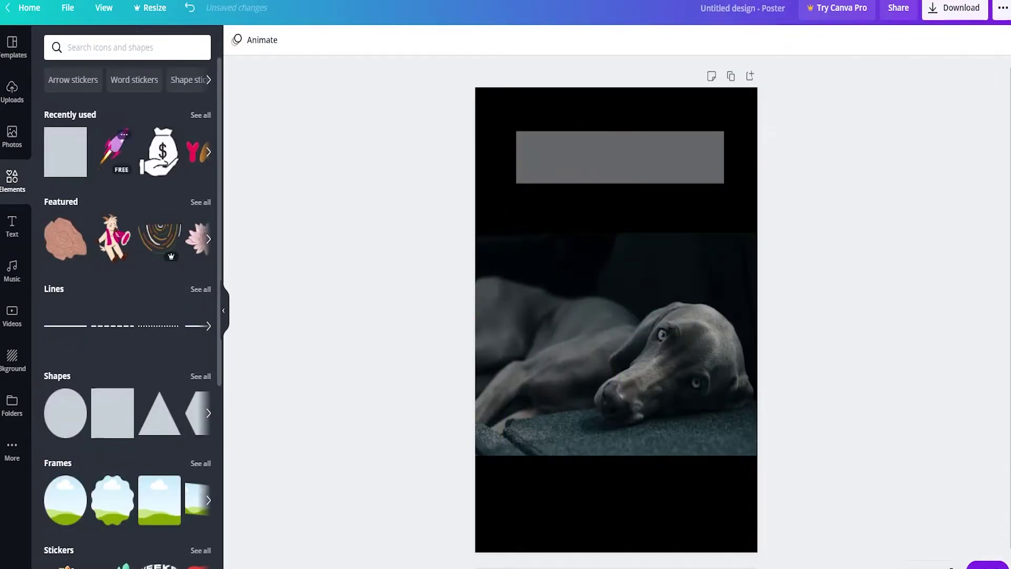
Step: Add a heading reading PET SHOP and centre it on the grey bar
click(12, 226)
click(107, 107)
text(PET S)
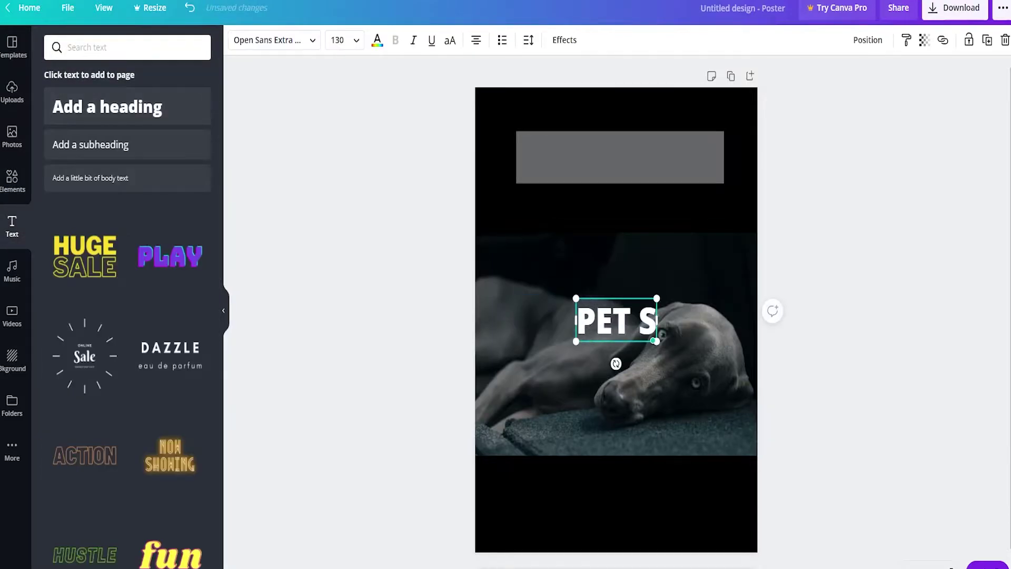
text(HOP)
drag(616, 364, 620, 199)
drag(620, 157, 620, 156)
key(Escape)
Step: Set the PET SHOP heading's font to Oswald, change its font size and re-centre it on the bar
click(620, 157)
click(274, 40)
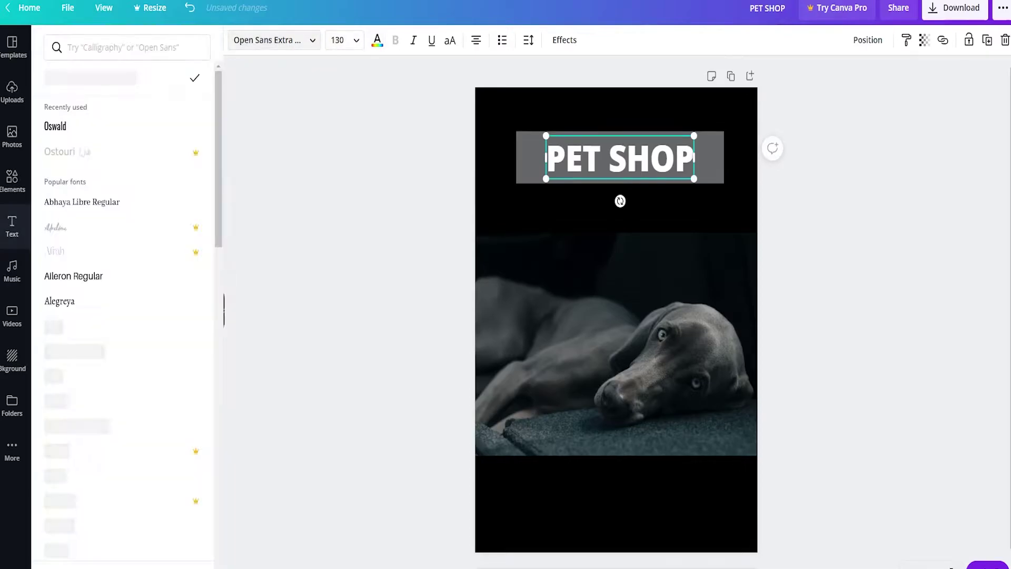
click(122, 127)
click(344, 40)
scroll(355, 277, down, 5)
click(356, 402)
key(Escape)
drag(620, 159, 620, 155)
Step: Change the text colour of the PET SHOP heading
click(377, 40)
click(56, 254)
click(12, 227)
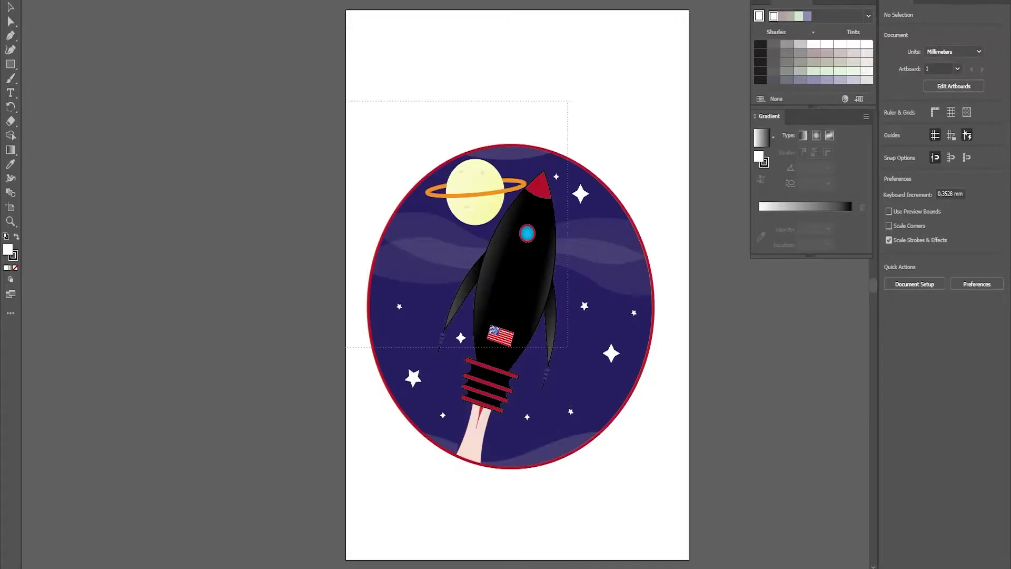
Step: Switch to the rocket artwork in Illustrator, enlarge the whole badge slightly and centre it on the artboard
drag(568, 347, 695, 528)
drag(510, 306, 515, 236)
drag(657, 397, 574, 303)
drag(490, 202, 500, 242)
drag(583, 343, 717, 449)
mouse_move(619, 396)
mouse_down()
mouse_move(609, 427)
mouse_move(608, 399)
mouse_up()
key(ctrl+shift+a)
Step: Create a second artboard fitted to the bounds of the rocket badge
key(shift+o)
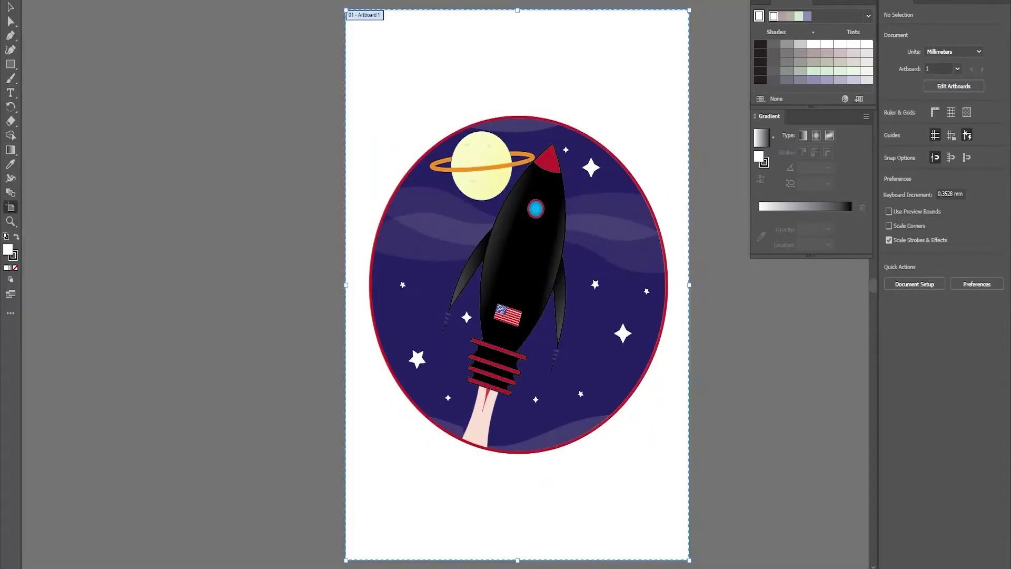
click(370, 270)
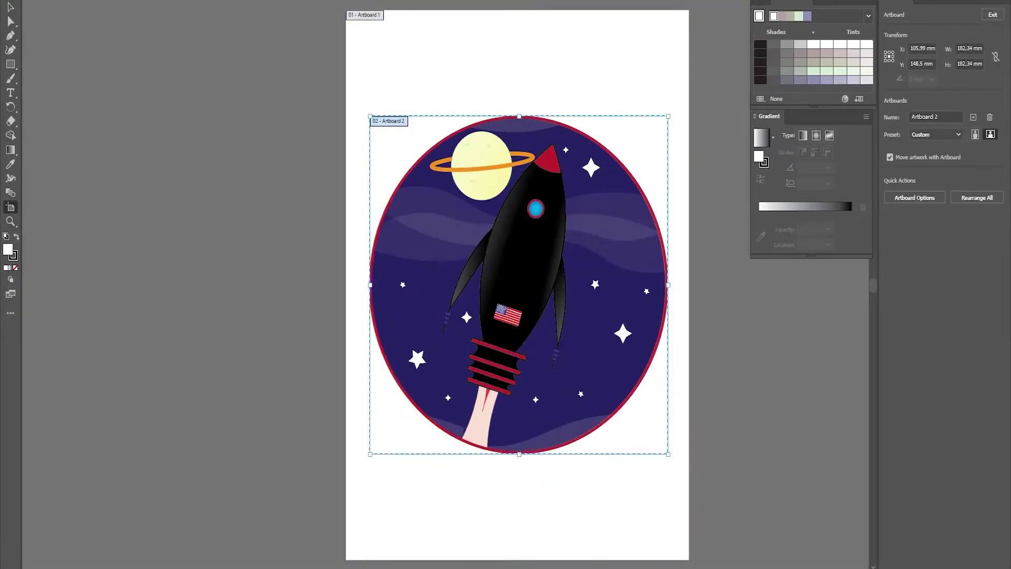
key(Escape)
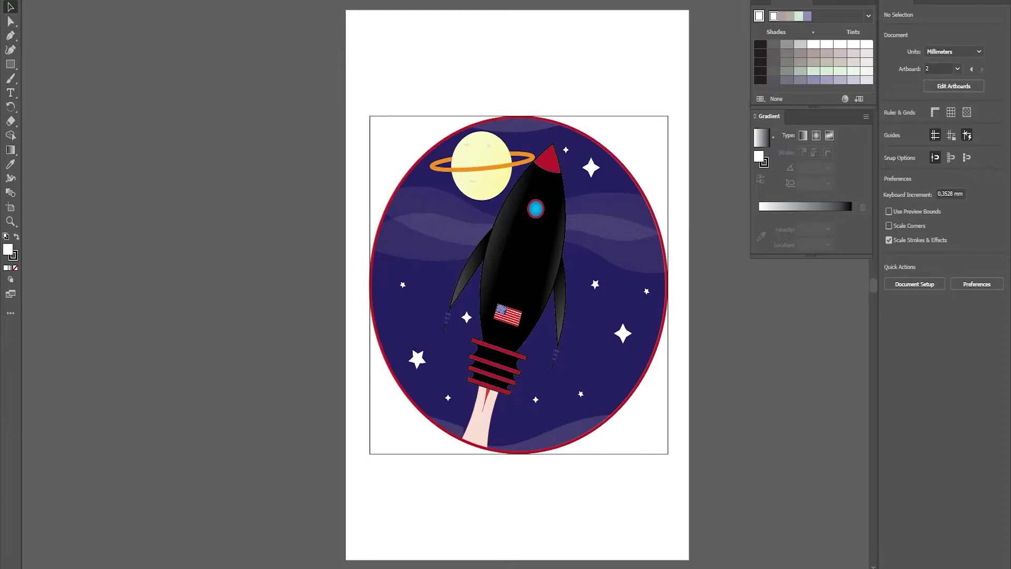
Step: Open the Export for Screens settings for the artboards and examine the scale and file format options
key(alt+f)
mouse_move(121, 194)
click(278, 194)
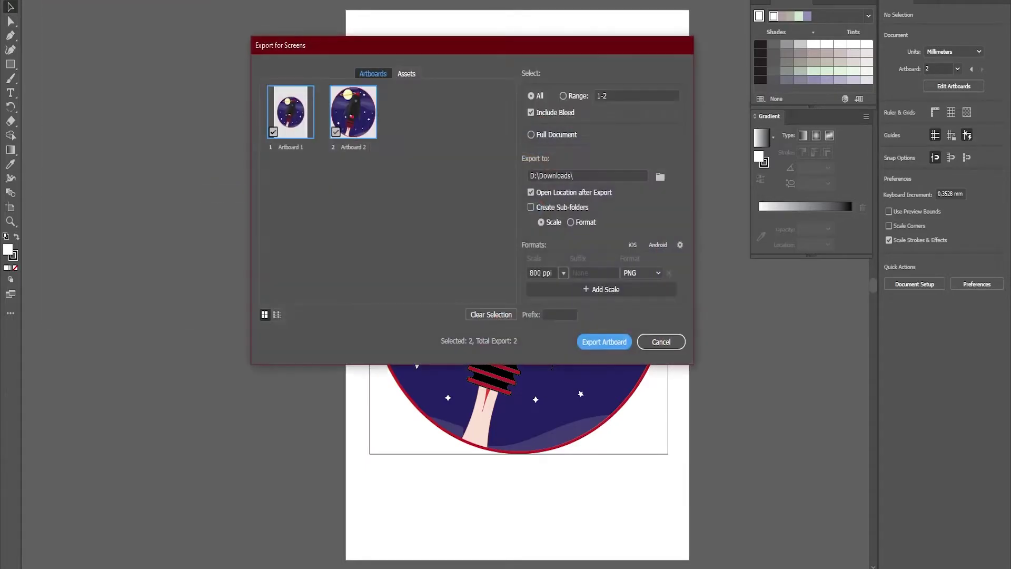
click(563, 273)
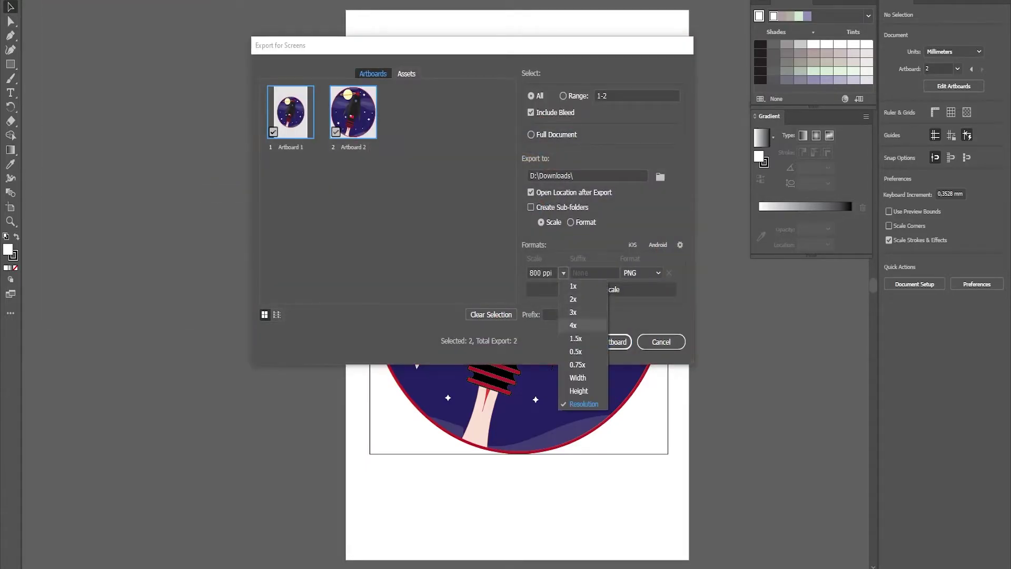
click(583, 404)
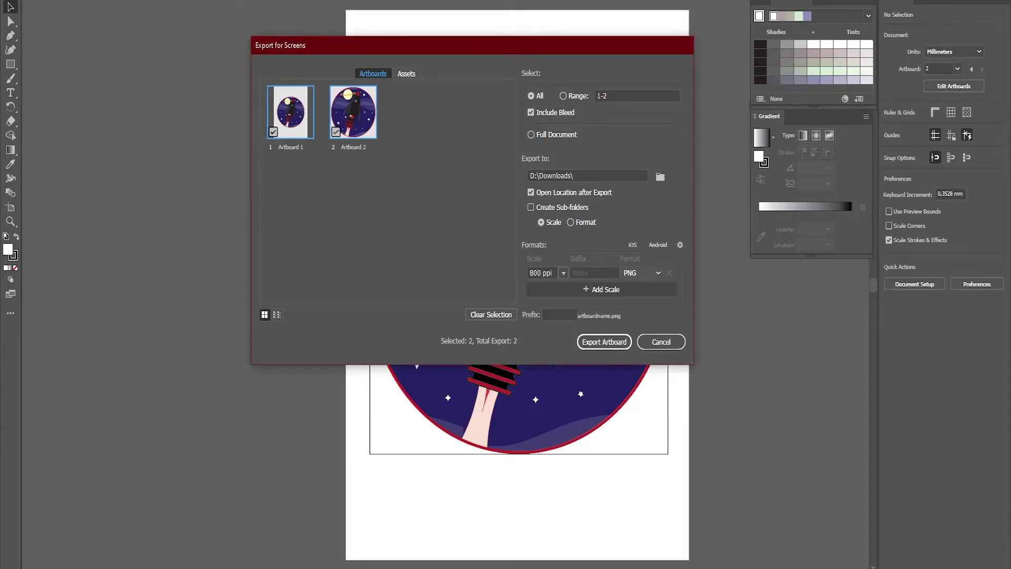
click(641, 273)
key(Escape)
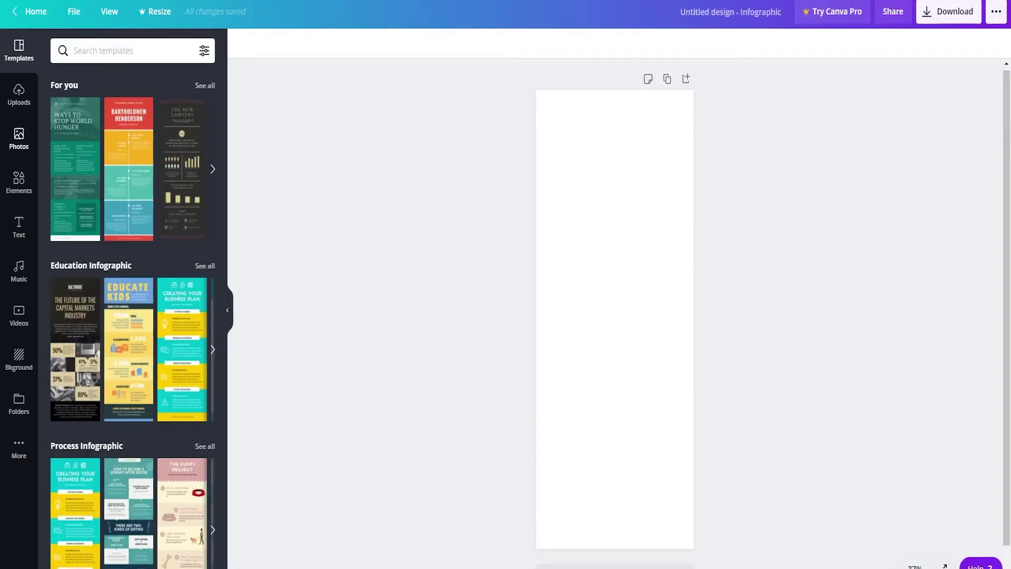
Step: Switch to the blank Canva infographic and browse the available photos, elements, text styles, music, videos and backgrounds
click(19, 139)
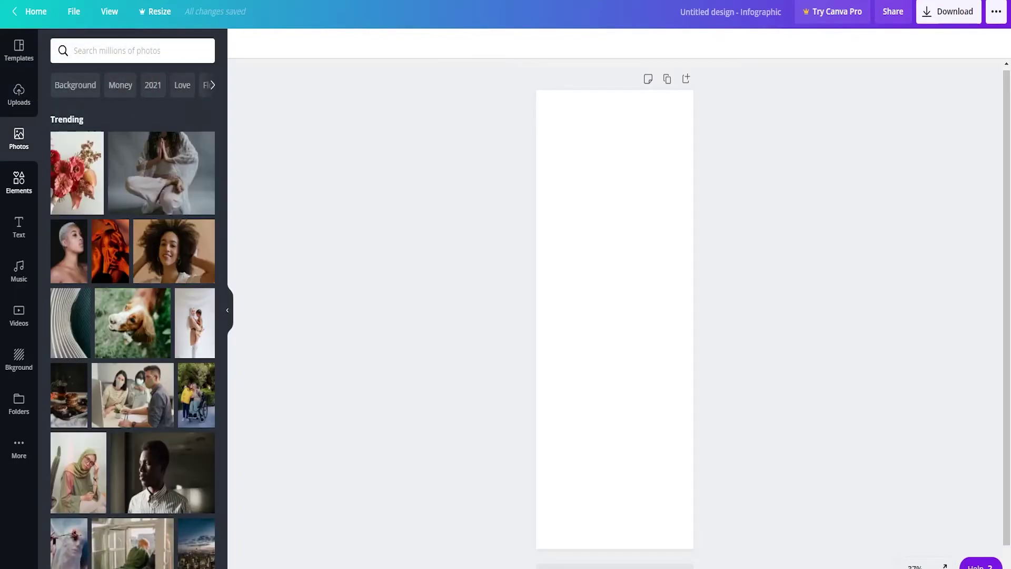
click(18, 183)
scroll(132, 316, down, 8)
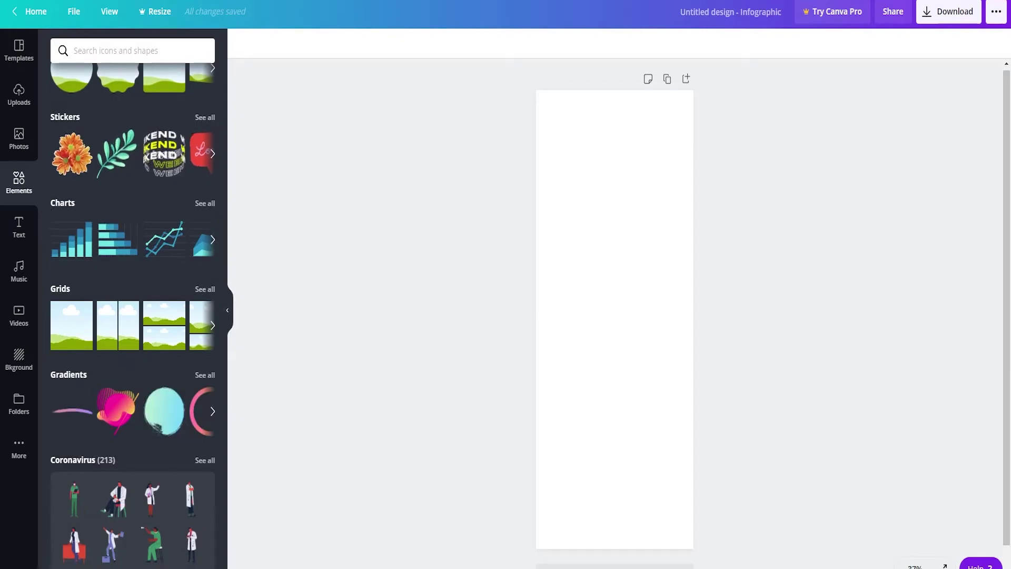
click(19, 227)
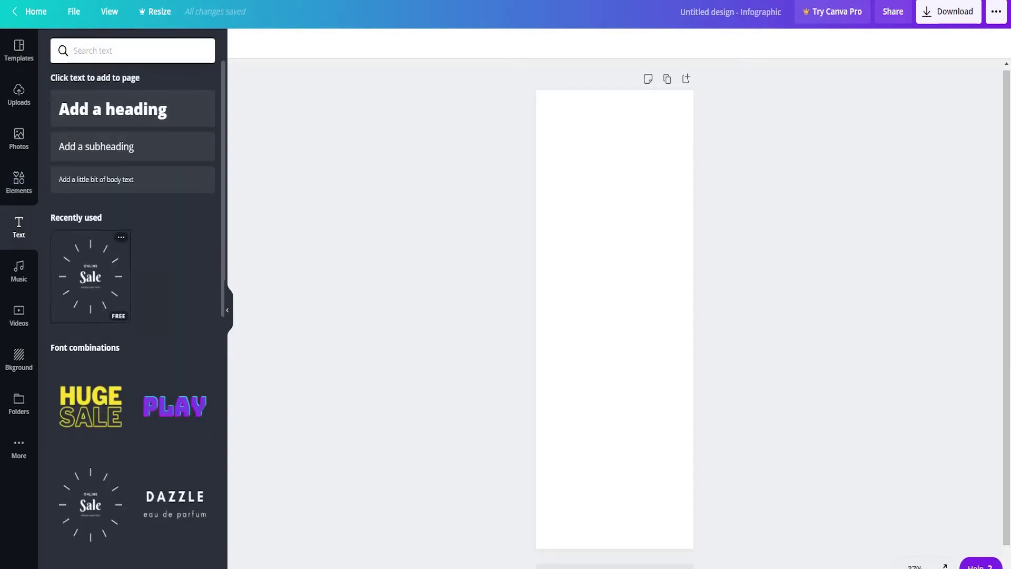
scroll(91, 227, down, 1)
scroll(133, 316, down, 10)
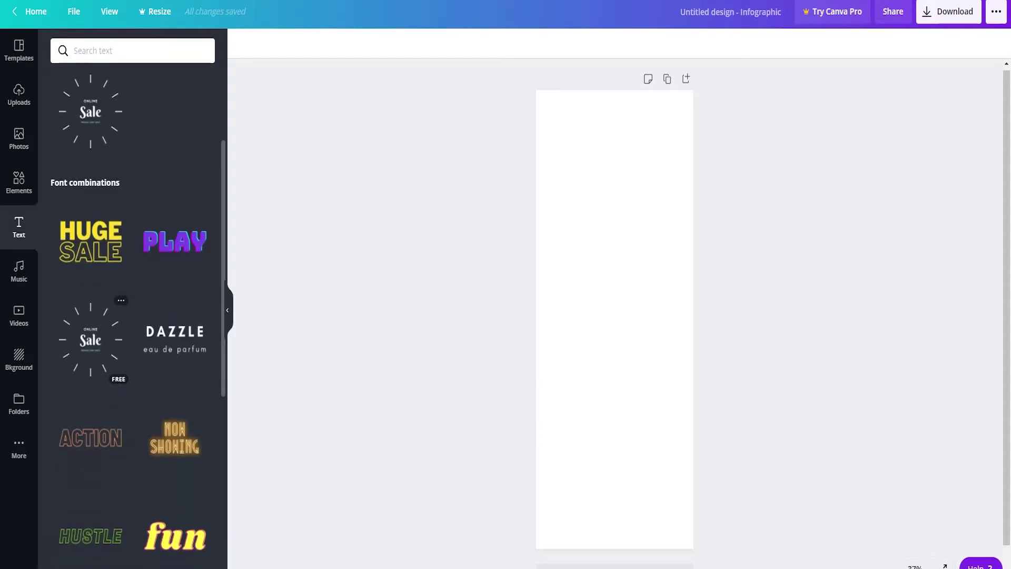
scroll(132, 316, down, 10)
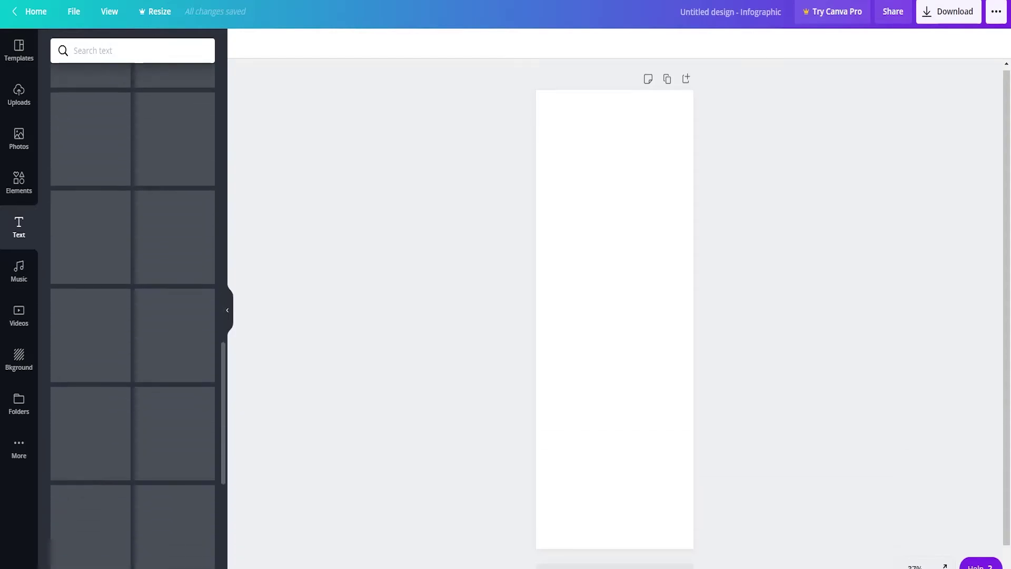
scroll(133, 315, up, 10)
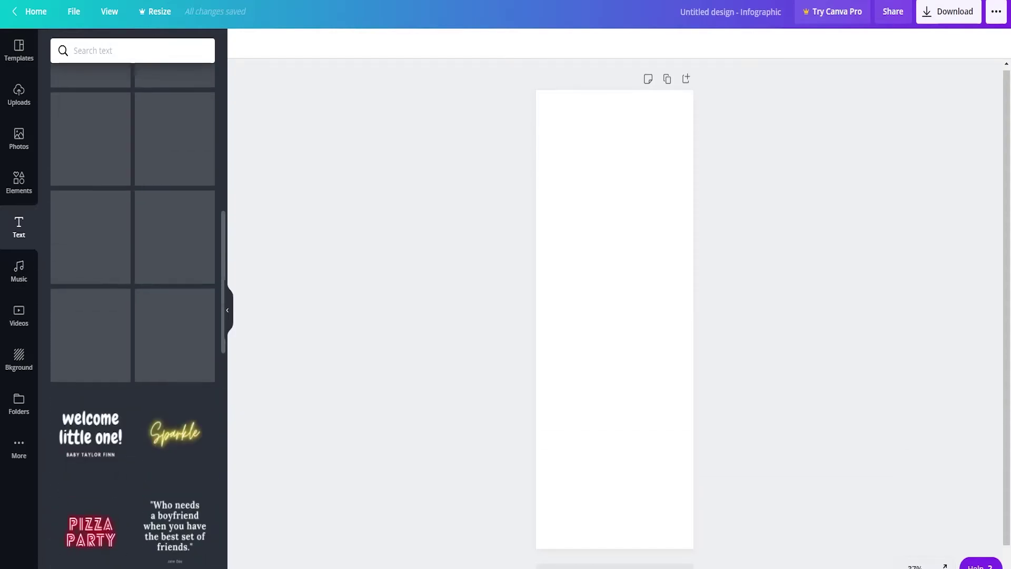
click(19, 271)
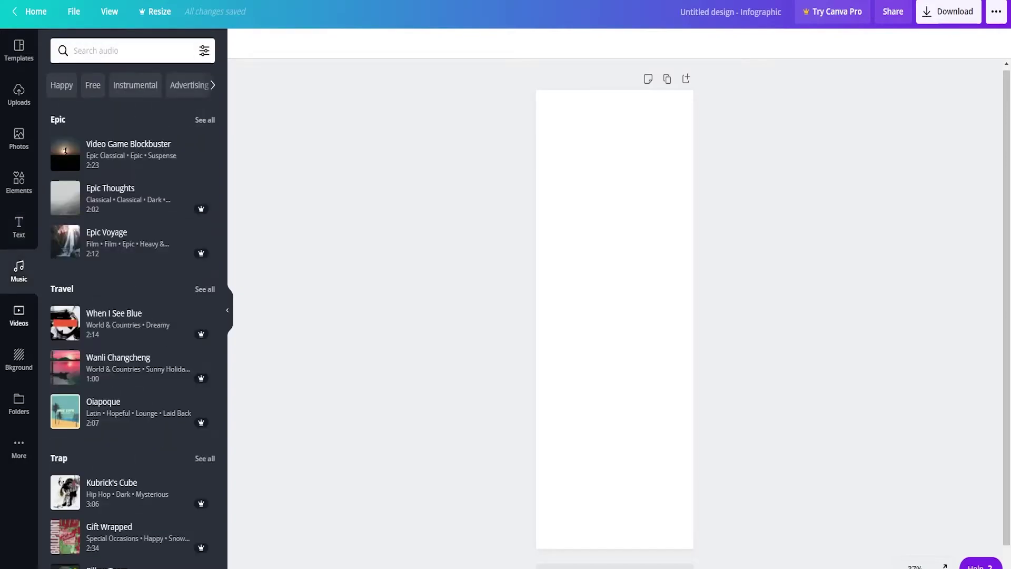
click(19, 315)
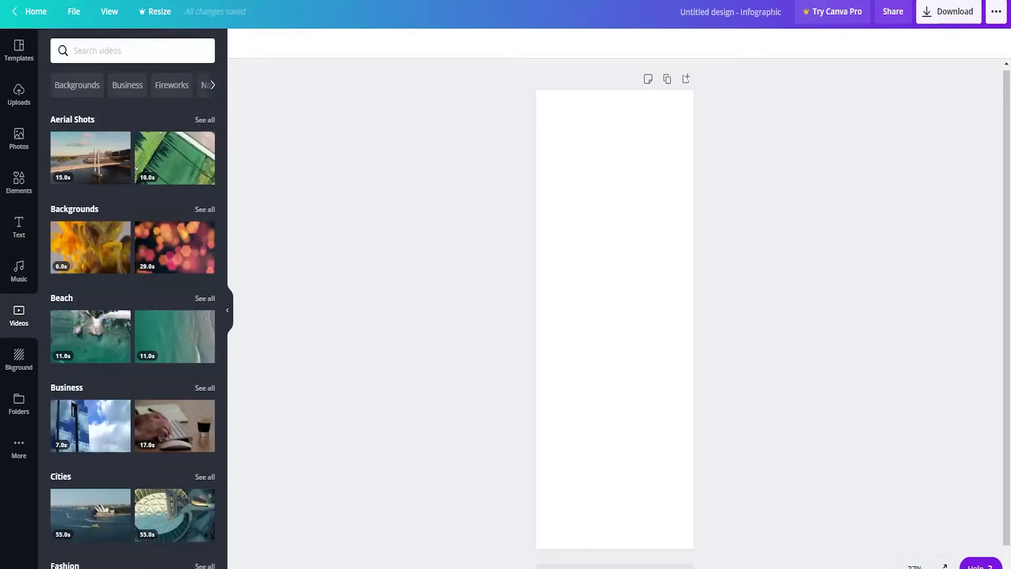
click(19, 359)
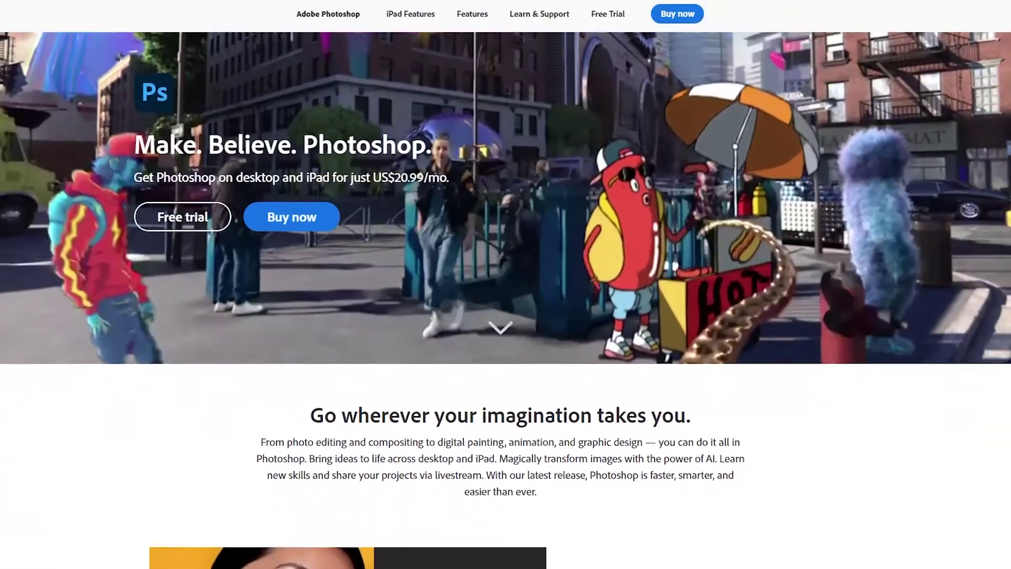
Step: Switch to the Adobe Photoshop product page and read through its feature sections
scroll(505, 300, down, 5)
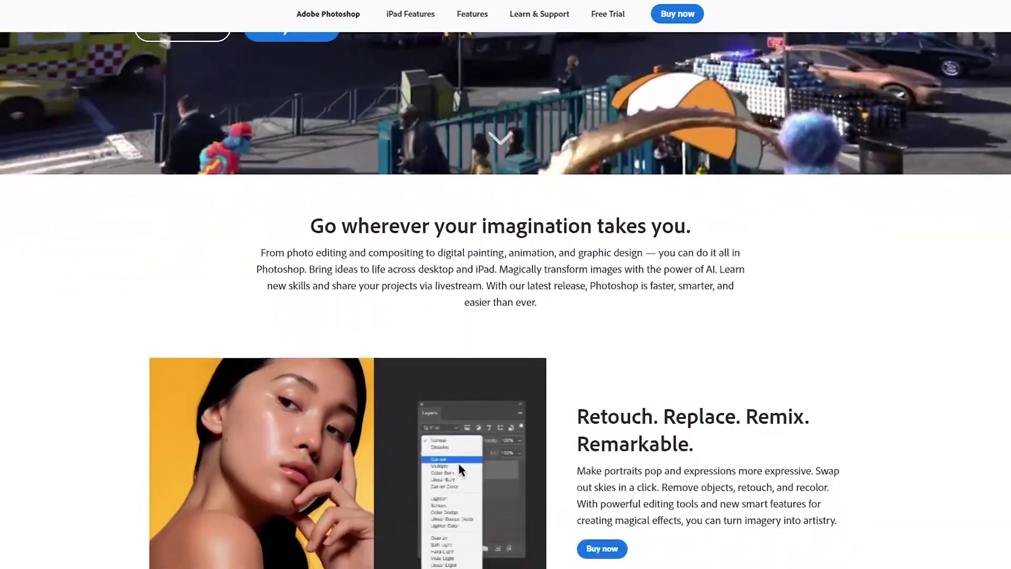
scroll(150, 176, down, 5)
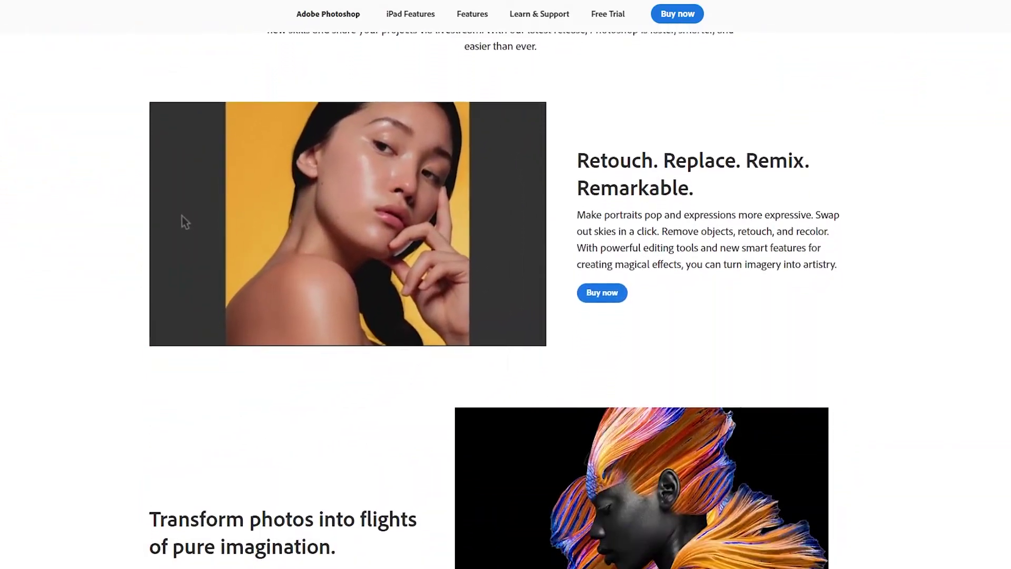
scroll(150, 176, down, 5)
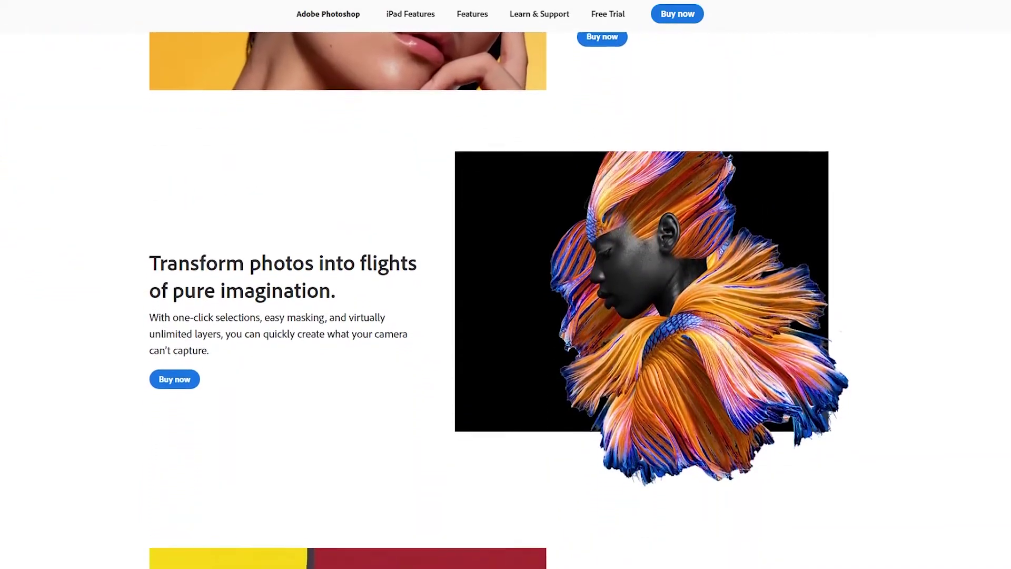
Step: Read the Photoshop page's sections on photo transformation, custom brushes, graphic design, iPad use and new features
scroll(505, 300, down, 5)
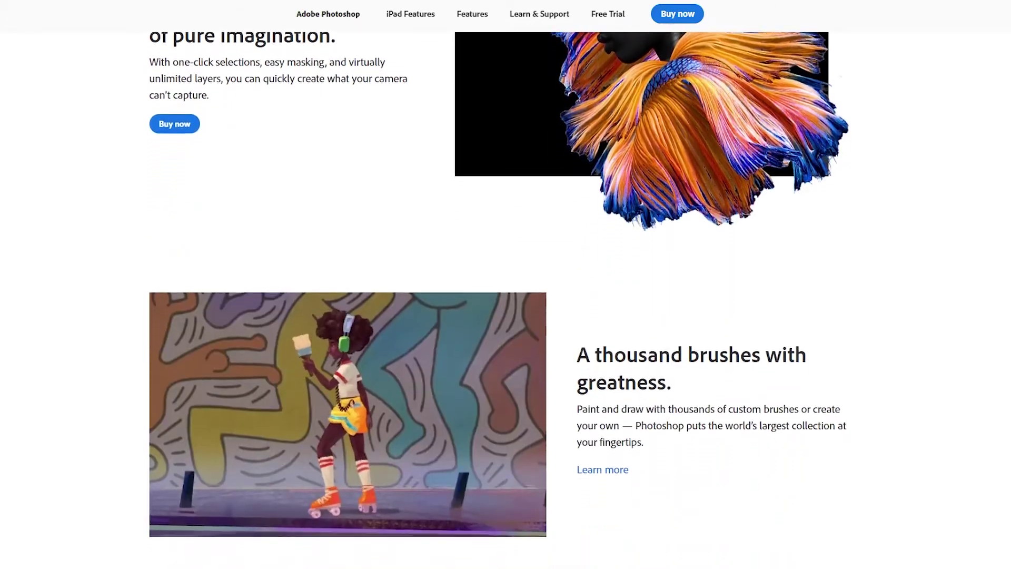
scroll(505, 300, down, 5)
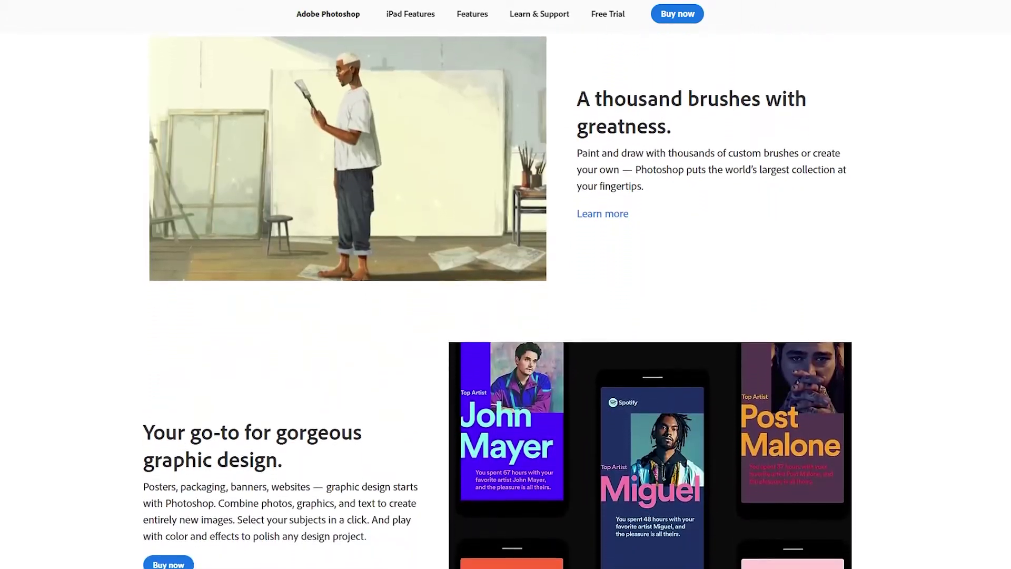
scroll(505, 300, down, 5)
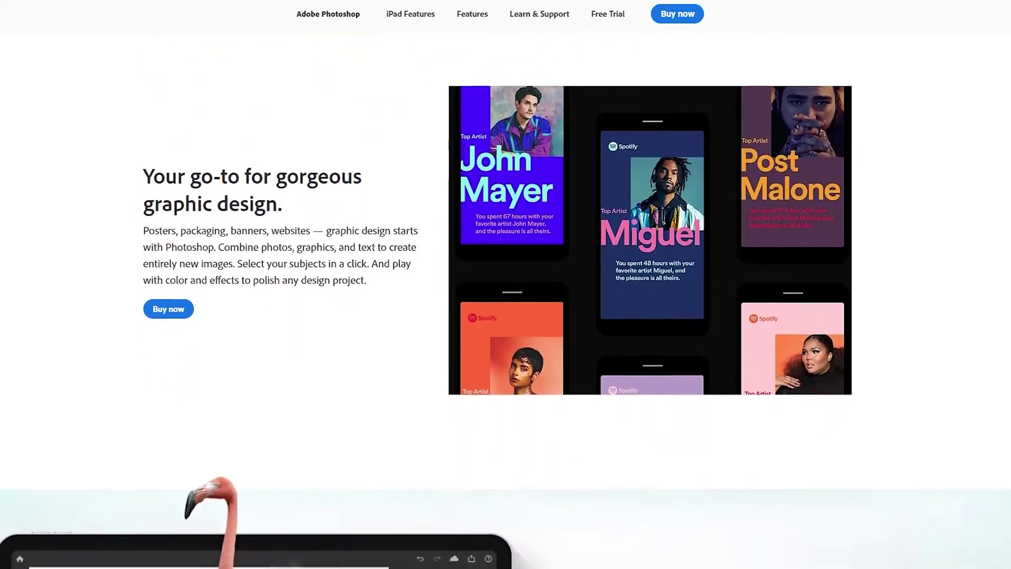
scroll(506, 300, down, 5)
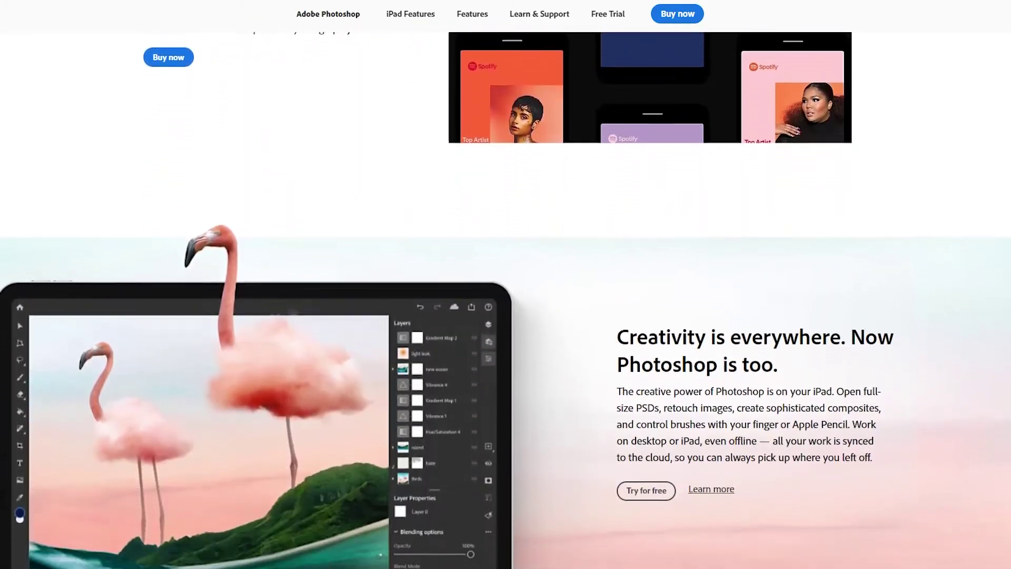
scroll(506, 300, down, 5)
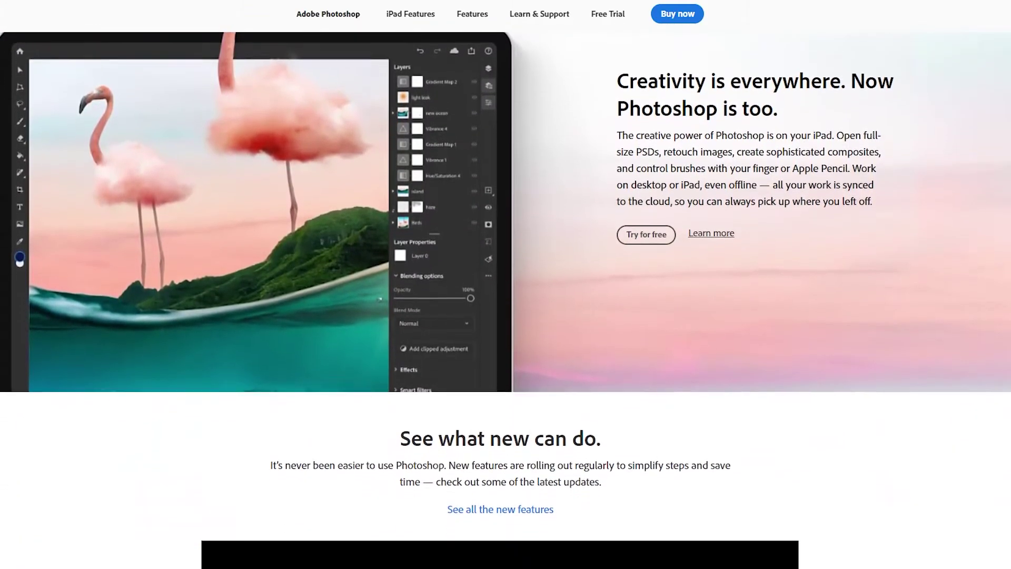
scroll(506, 300, down, 1)
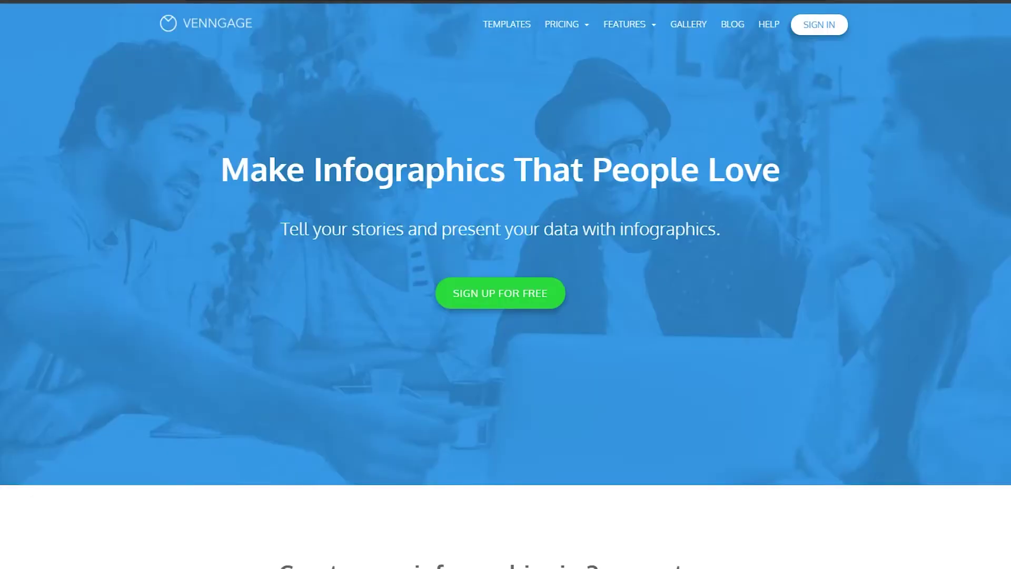
Step: Switch to the Venngage home page and examine its three-step infographic workflow, featured business customers and infographic template samples
scroll(505, 247, down, 1)
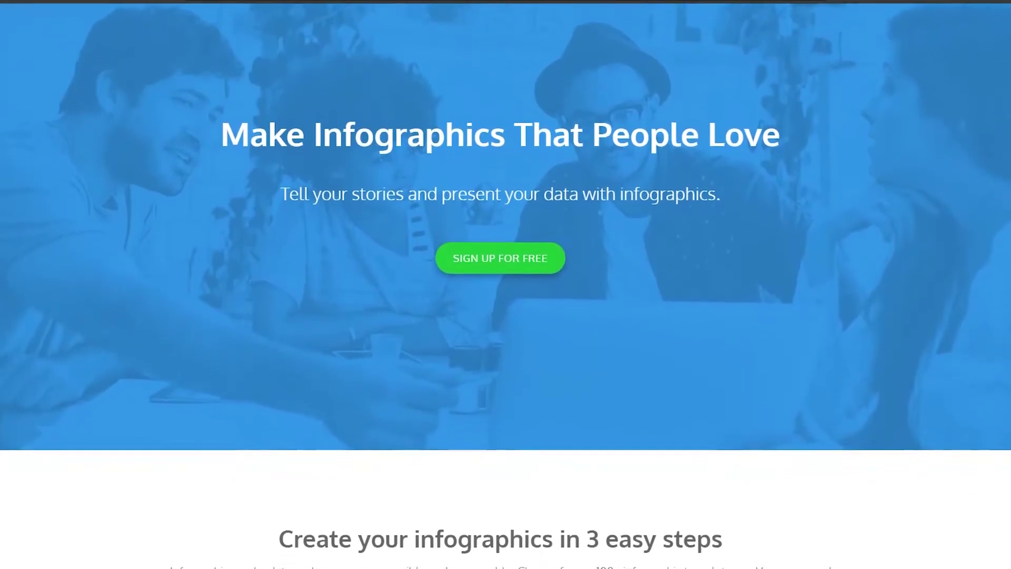
scroll(505, 284, down, 2)
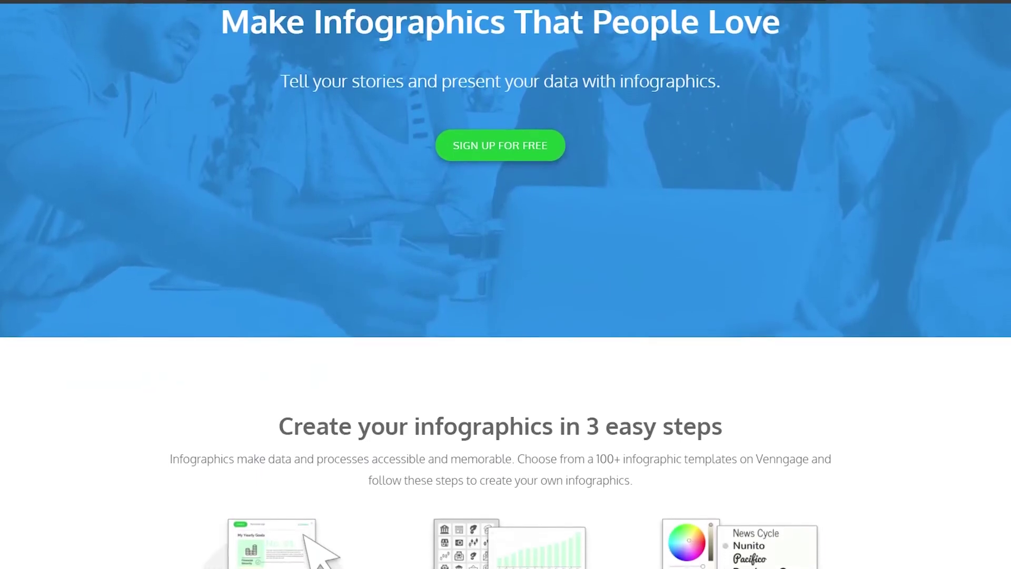
scroll(506, 285, down, 5)
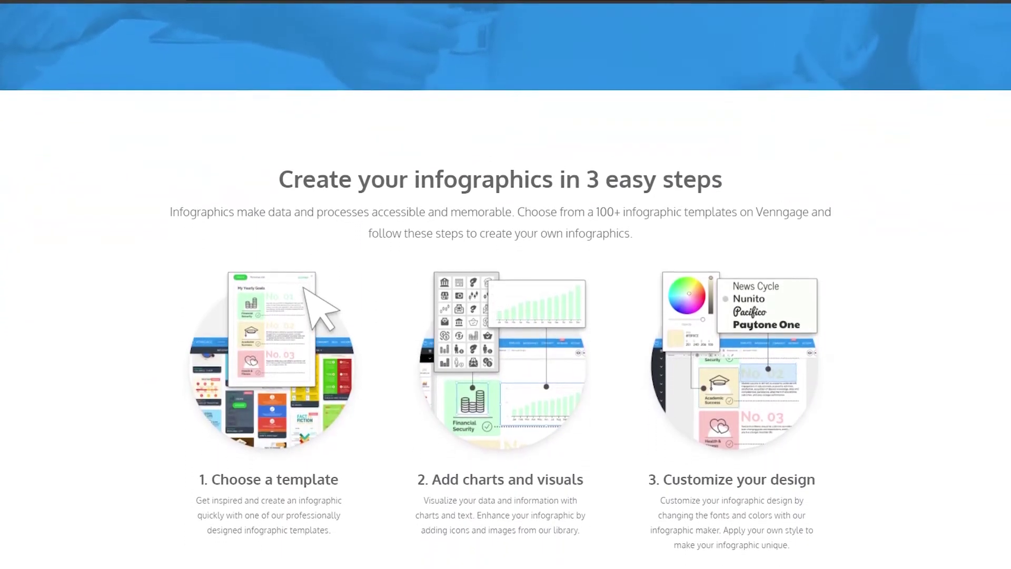
scroll(505, 284, down, 5)
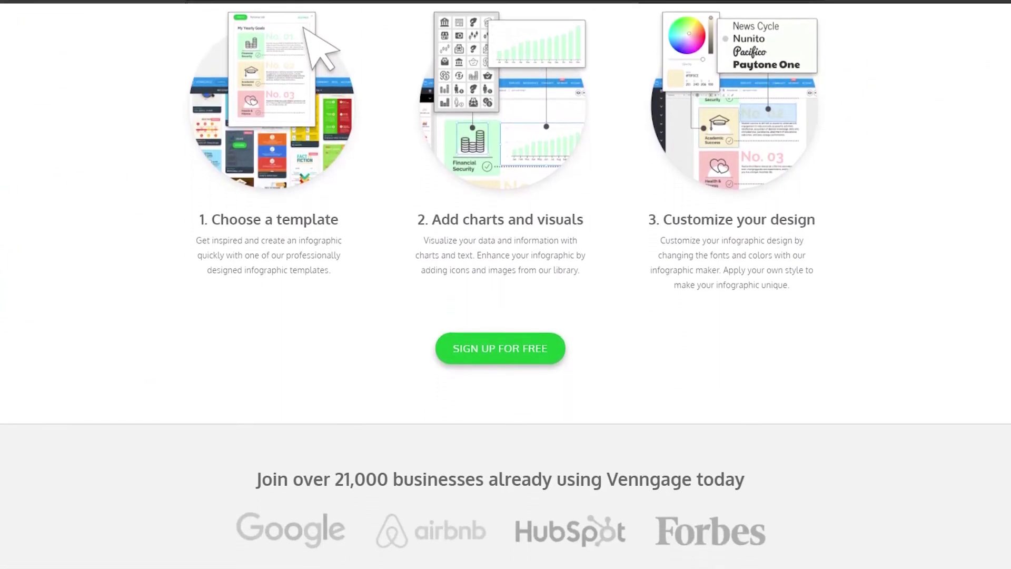
scroll(505, 284, down, 5)
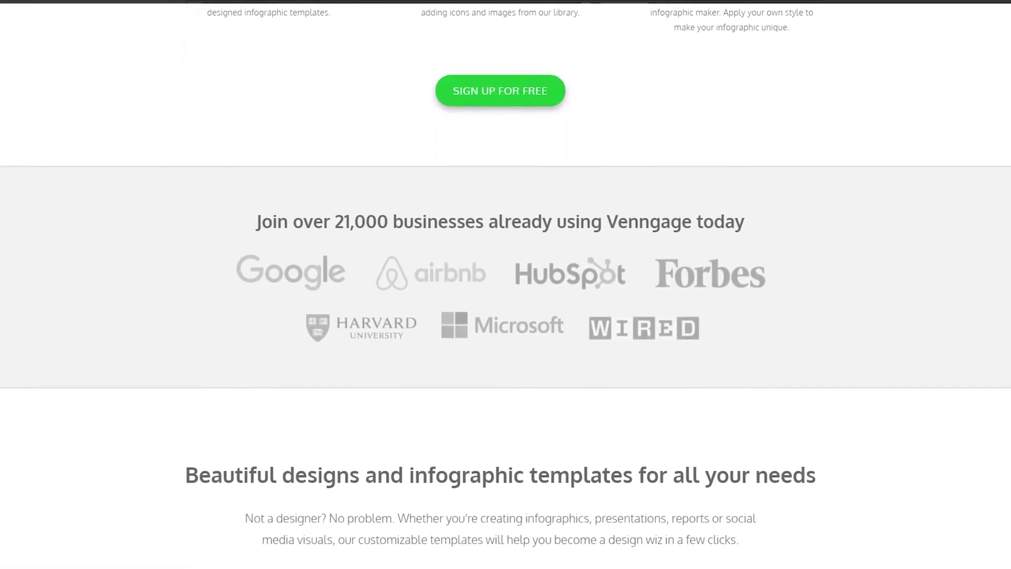
scroll(506, 285, down, 5)
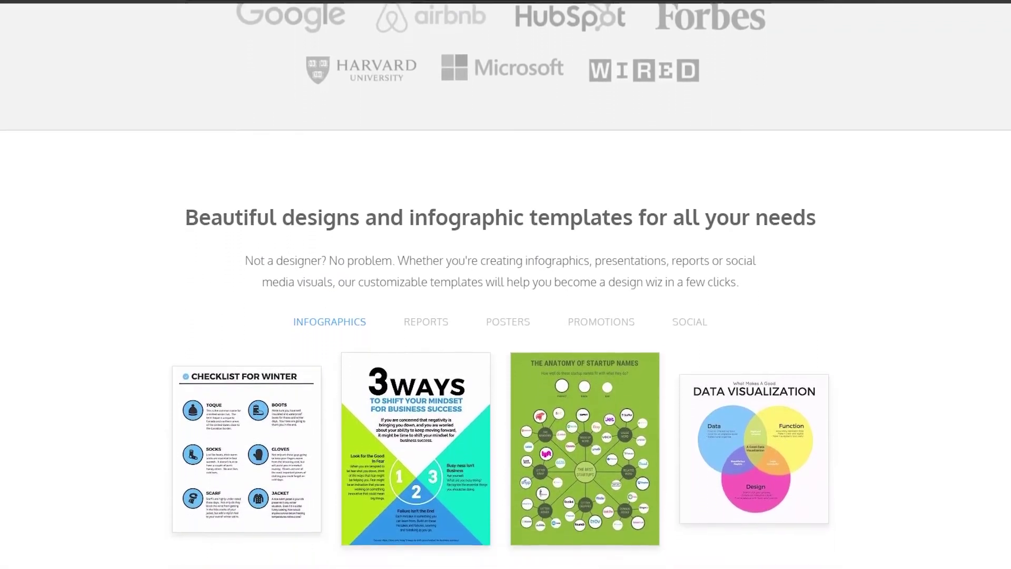